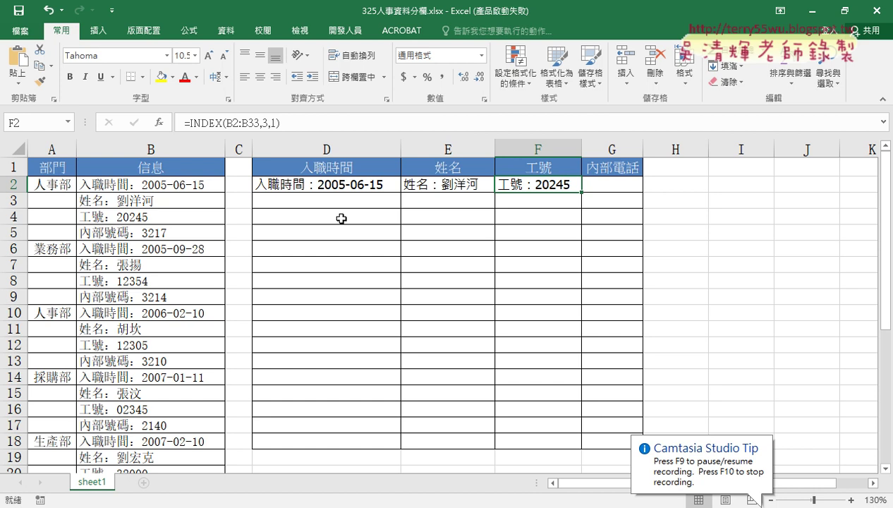
Step: Inspect D2's =INDEX(B2:B33,1,1) formula, annotating the 32 rows and its row_num argument
{"action": "left_click", "coordinate": [307, 185]}
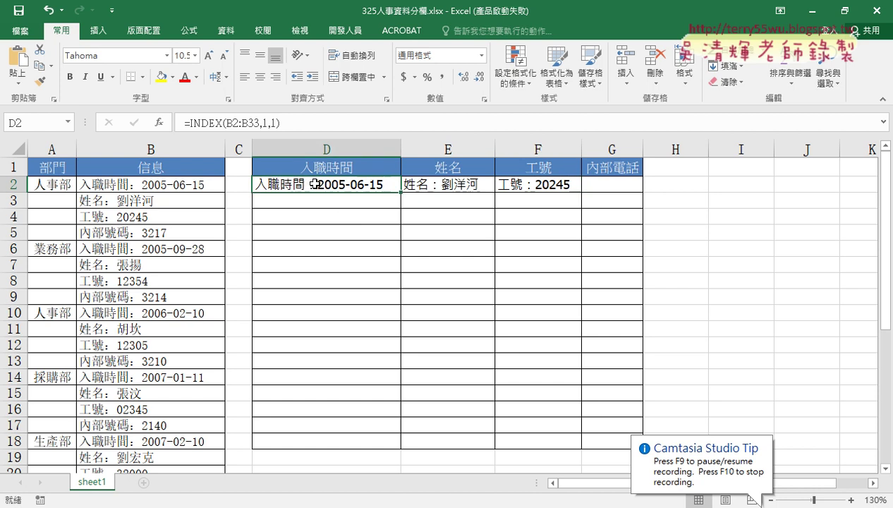
{"action": "left_click", "coordinate": [264, 122]}
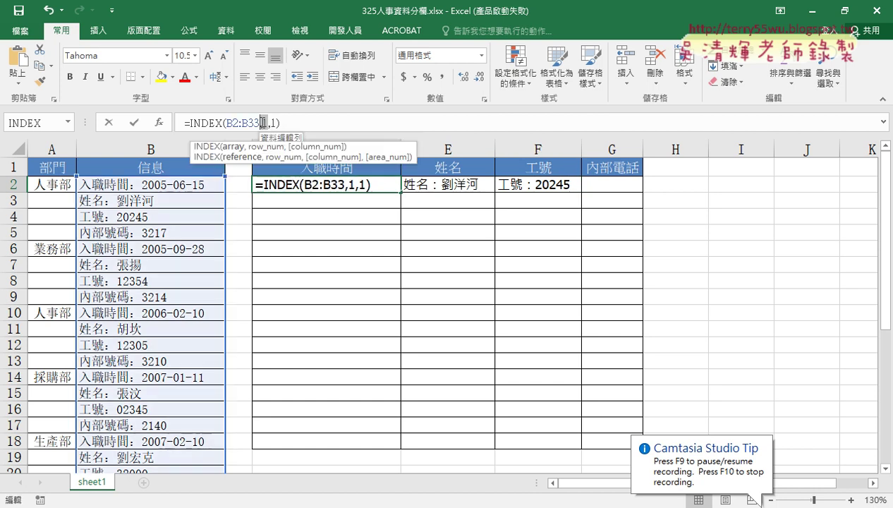
{"action": "left_click", "coordinate": [267, 123]}
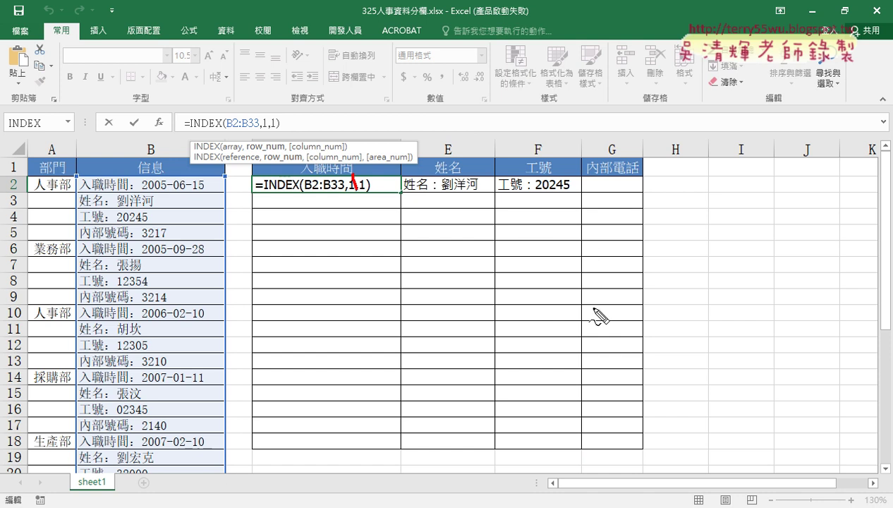
{"action": "mouse_move", "coordinate": [594, 306]}
{"action": "left_mouse_down"}
{"action": "mouse_move", "coordinate": [610, 326]}
{"action": "mouse_move", "coordinate": [648, 320]}
{"action": "left_mouse_up"}
{"action": "mouse_move", "coordinate": [363, 197]}
{"action": "left_mouse_down"}
{"action": "mouse_move", "coordinate": [525, 271]}
{"action": "mouse_move", "coordinate": [482, 277]}
{"action": "left_mouse_up"}
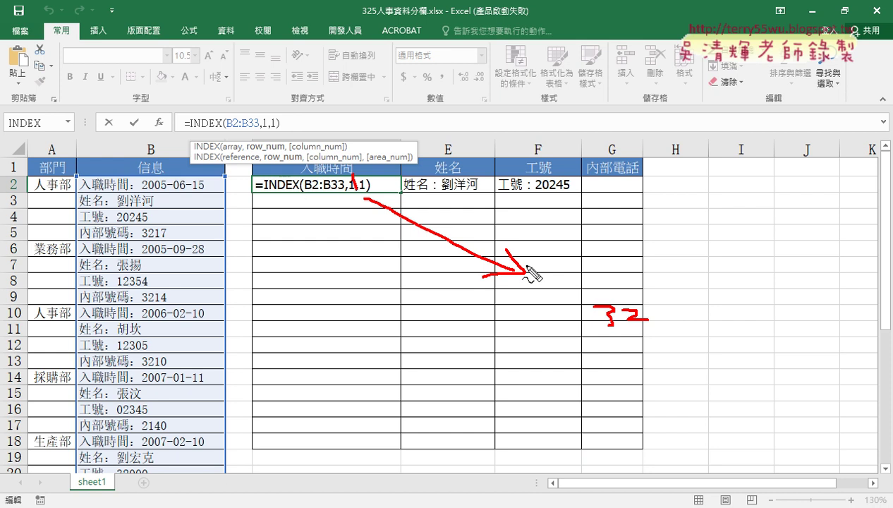
{"action": "left_click_drag", "start_coordinate": [599, 327], "coordinate": [642, 331]}
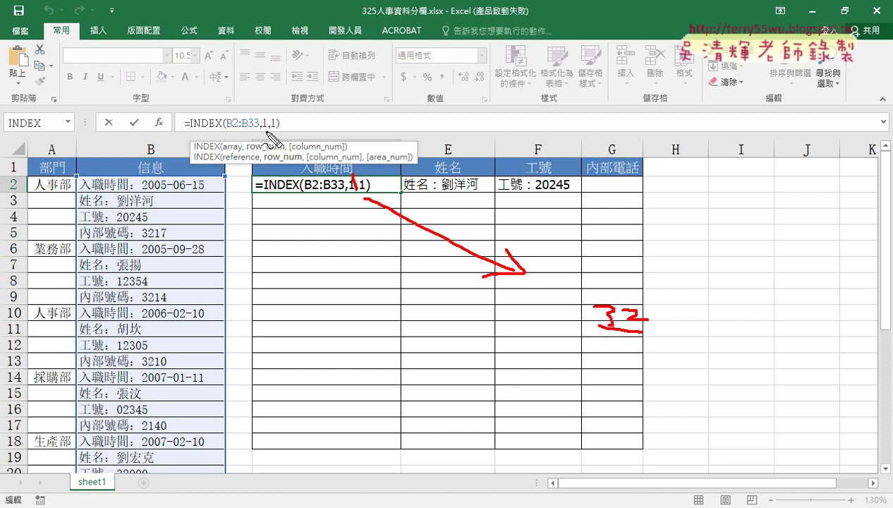
{"action": "left_click_drag", "start_coordinate": [261, 130], "coordinate": [268, 132]}
Step: Clear the drawings, leave the formula, and select D2:F2
{"action": "key", "text": "Escape"}
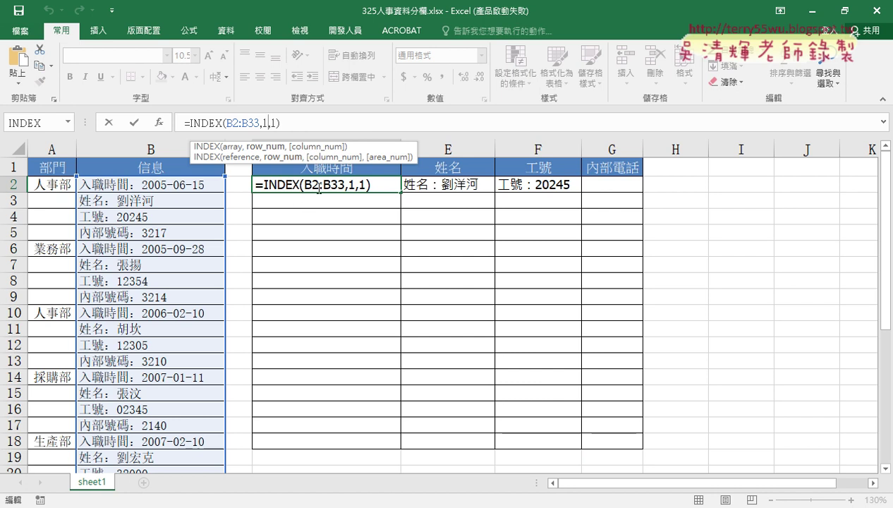
{"action": "left_click", "coordinate": [343, 213]}
{"action": "left_click_drag", "start_coordinate": [289, 186], "coordinate": [563, 186]}
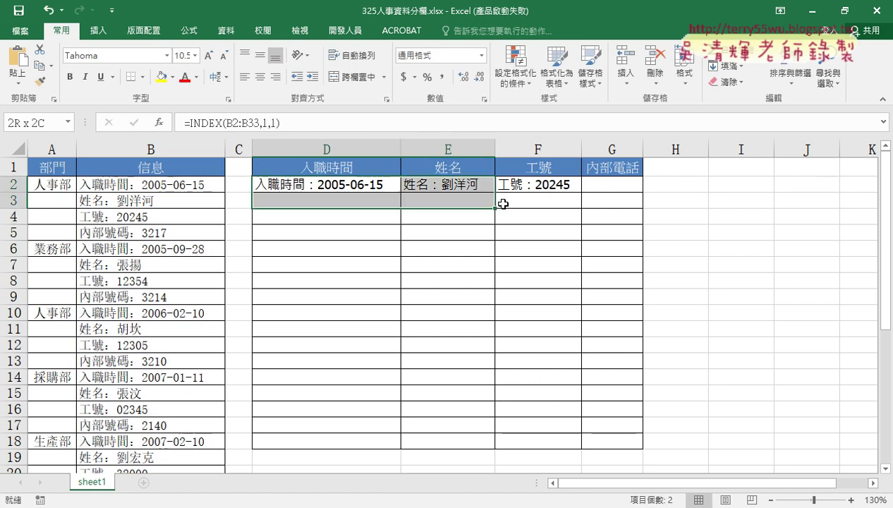
Step: Clear D2:F2 and insert =COLUMN() with no argument into D2 from the Lookup & Reference category
{"action": "key", "text": "Delete"}
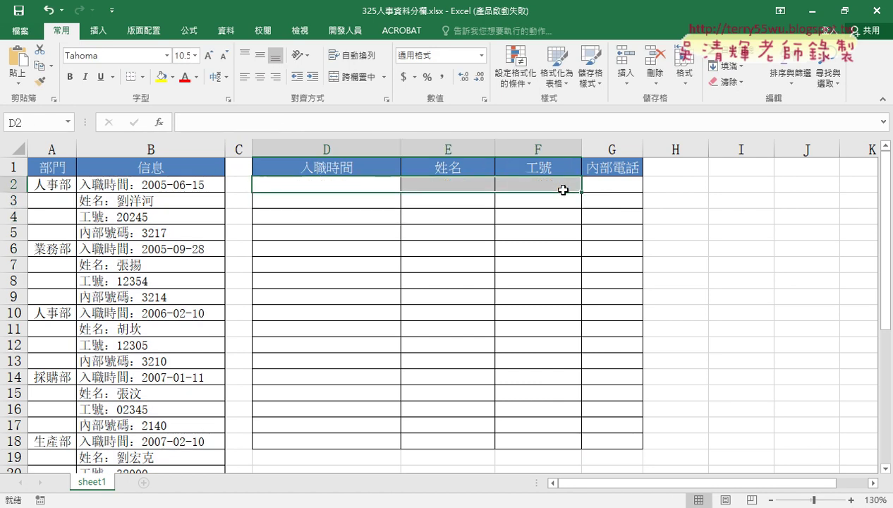
{"action": "left_click", "coordinate": [358, 183]}
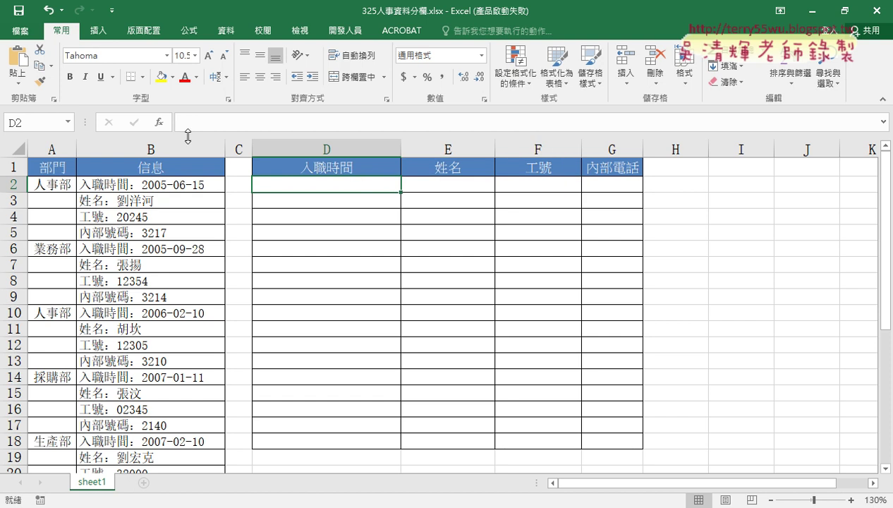
{"action": "left_click", "coordinate": [160, 125]}
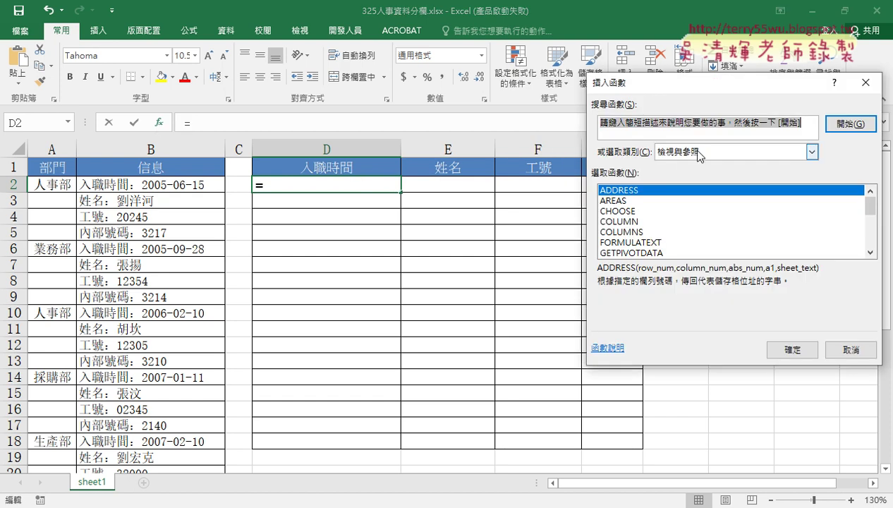
{"action": "left_click_drag", "start_coordinate": [691, 86], "coordinate": [637, 63]}
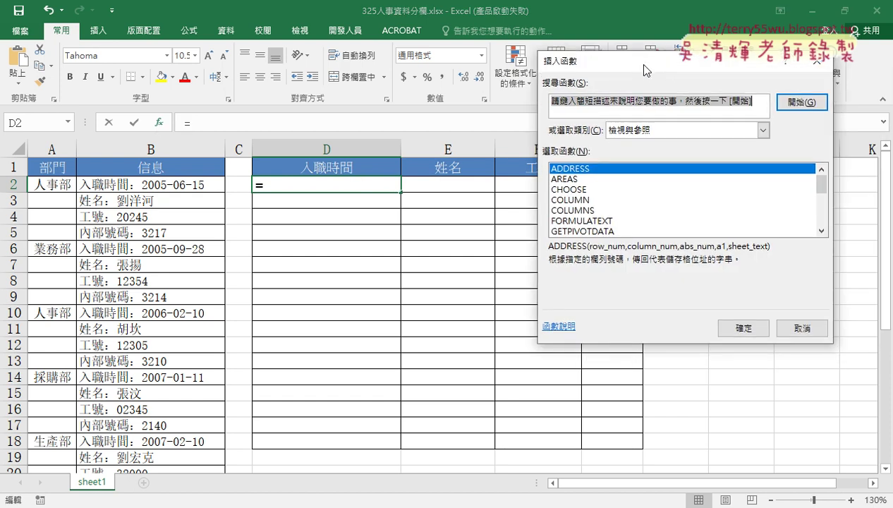
{"action": "left_click", "coordinate": [630, 130]}
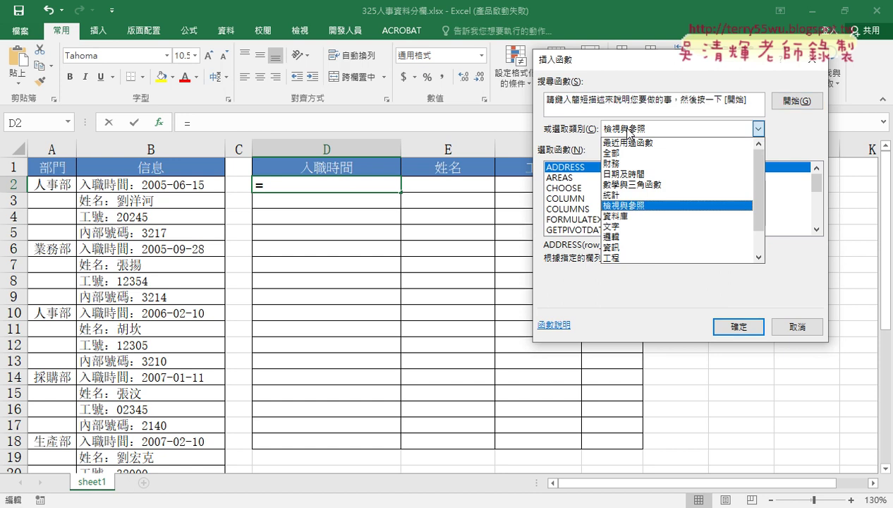
{"action": "left_click", "coordinate": [625, 210]}
{"action": "left_click", "coordinate": [565, 199]}
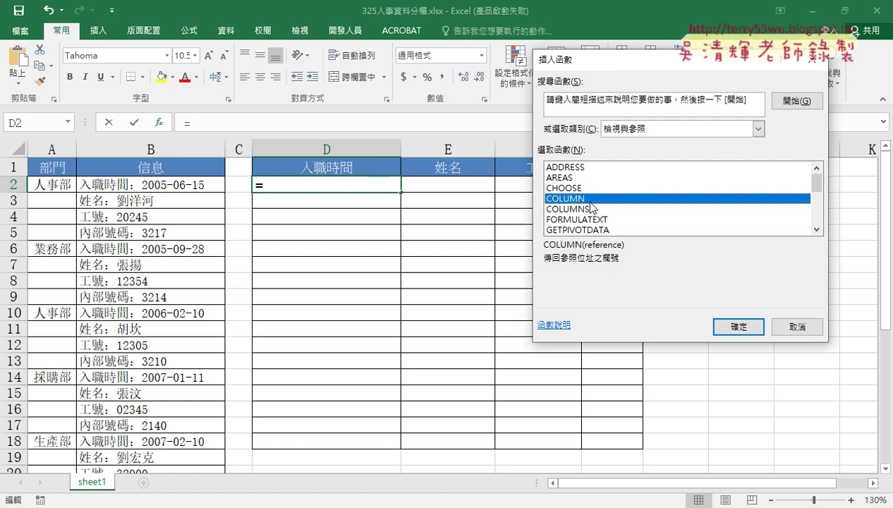
{"action": "left_click", "coordinate": [590, 207]}
{"action": "left_click", "coordinate": [588, 201]}
{"action": "left_click", "coordinate": [738, 326]}
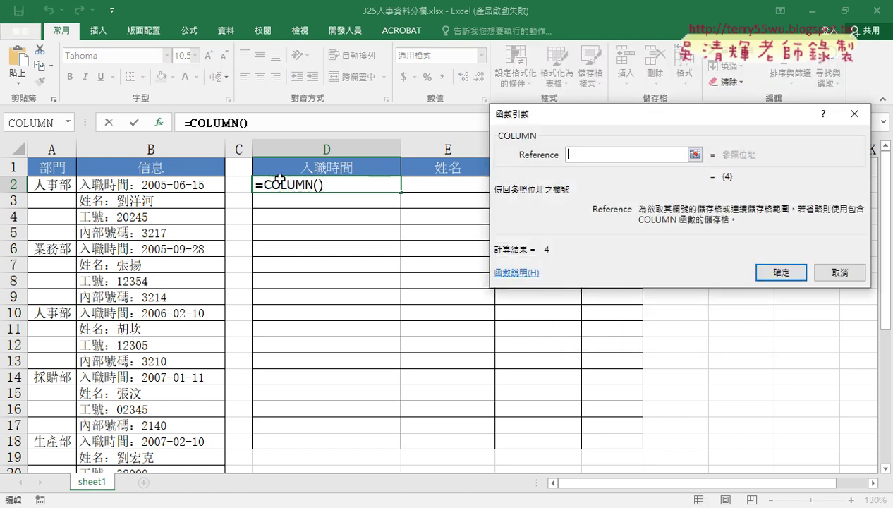
{"action": "left_click", "coordinate": [760, 273]}
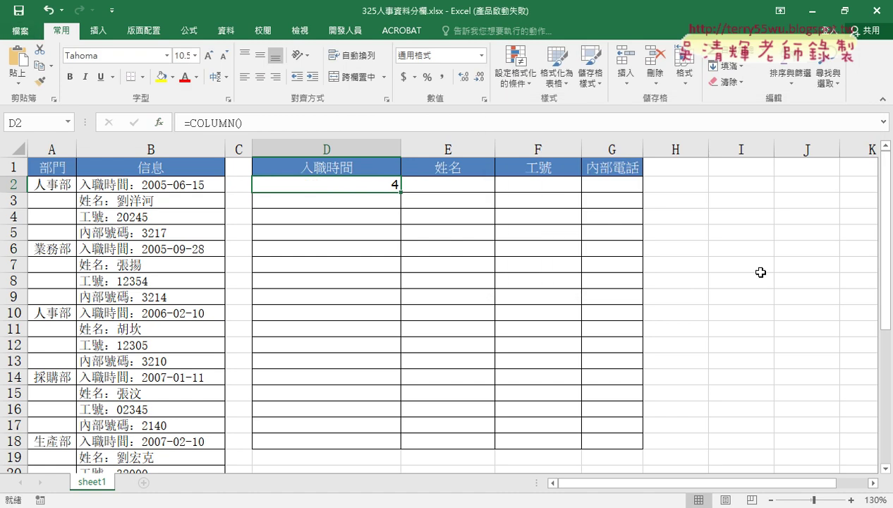
Step: Fill the COLUMN formula across to G2, showing 4, 5, 6 and 7
{"action": "left_click_drag", "start_coordinate": [400, 192], "coordinate": [620, 206]}
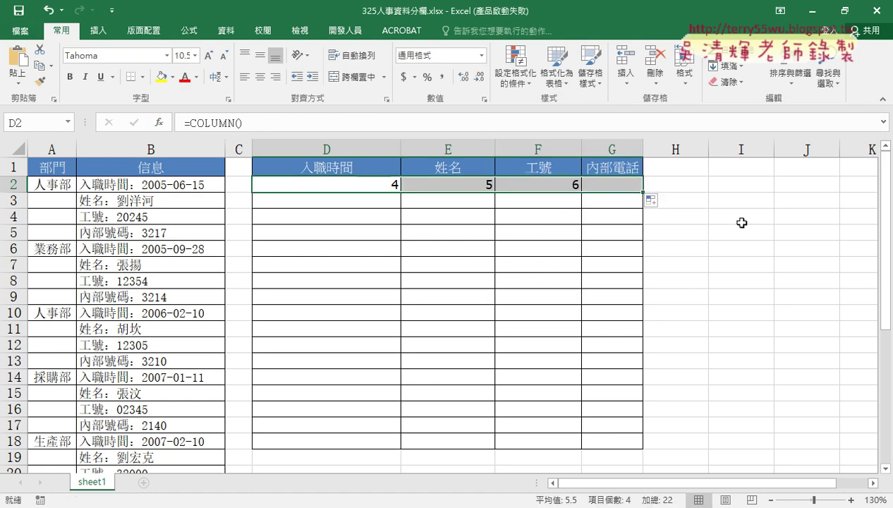
{"action": "left_click", "coordinate": [353, 150]}
{"action": "left_click", "coordinate": [310, 185]}
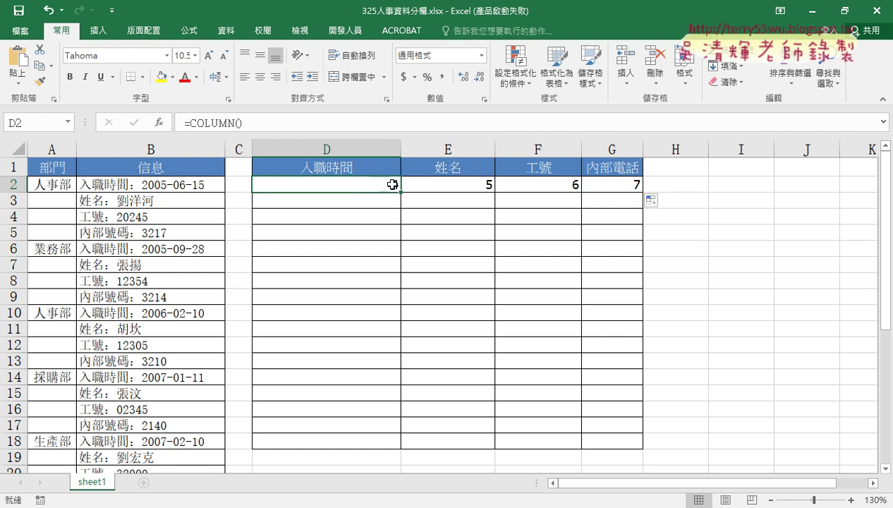
Step: Change D2's formula to =COLUMN()-3
{"action": "left_click", "coordinate": [311, 130]}
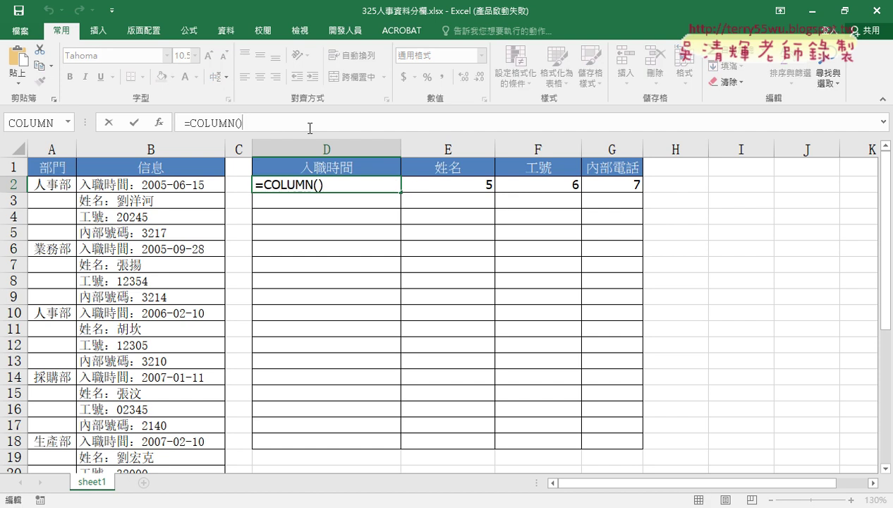
{"action": "type", "text": "-3"}
{"action": "key", "text": "Return"}
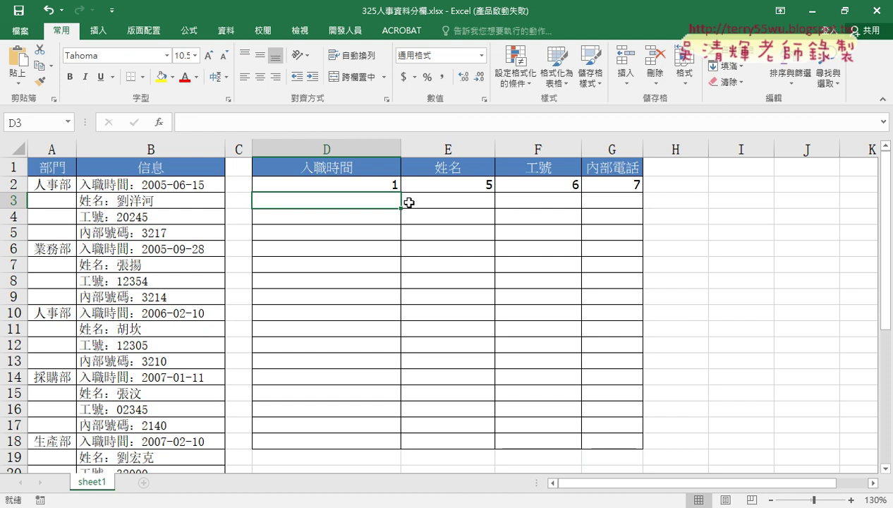
Step: Fill it across to G2 and down to row 9, so each row reads 1, 2, 3, 4
{"action": "left_click", "coordinate": [399, 186]}
{"action": "left_click_drag", "start_coordinate": [401, 191], "coordinate": [634, 194]}
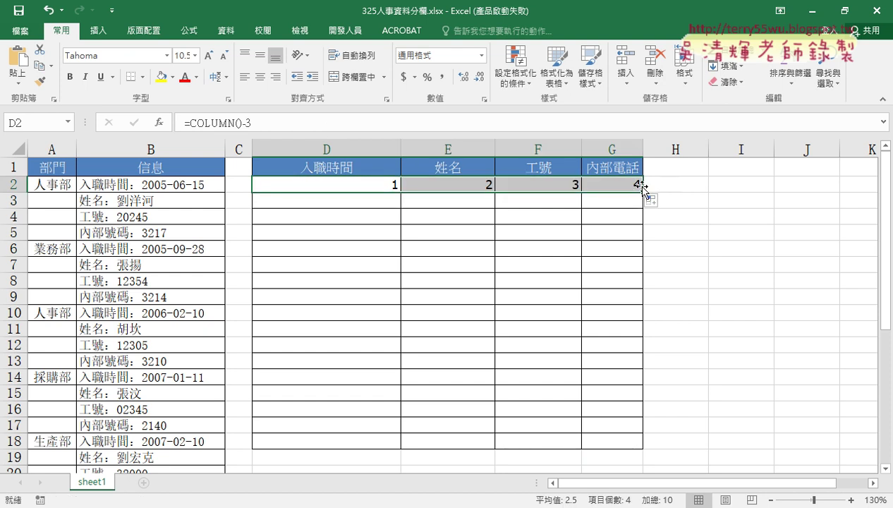
{"action": "left_click_drag", "start_coordinate": [642, 191], "coordinate": [643, 309]}
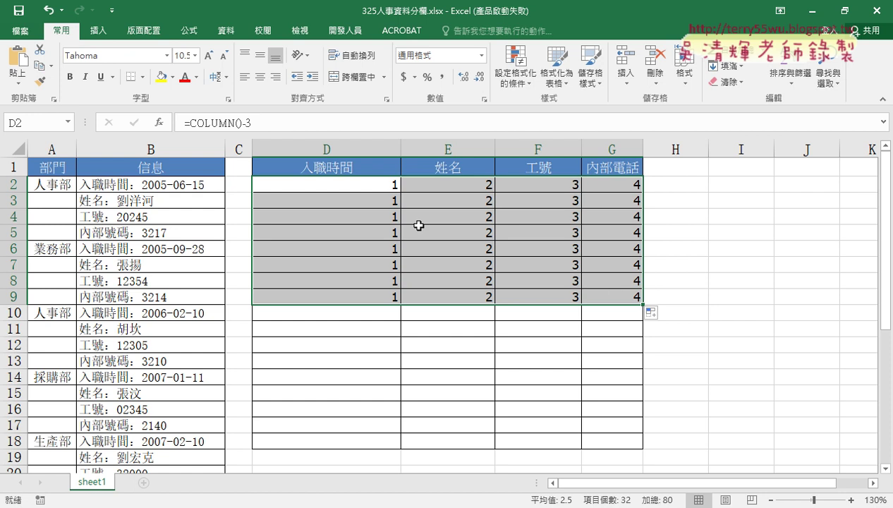
{"action": "left_click", "coordinate": [379, 189]}
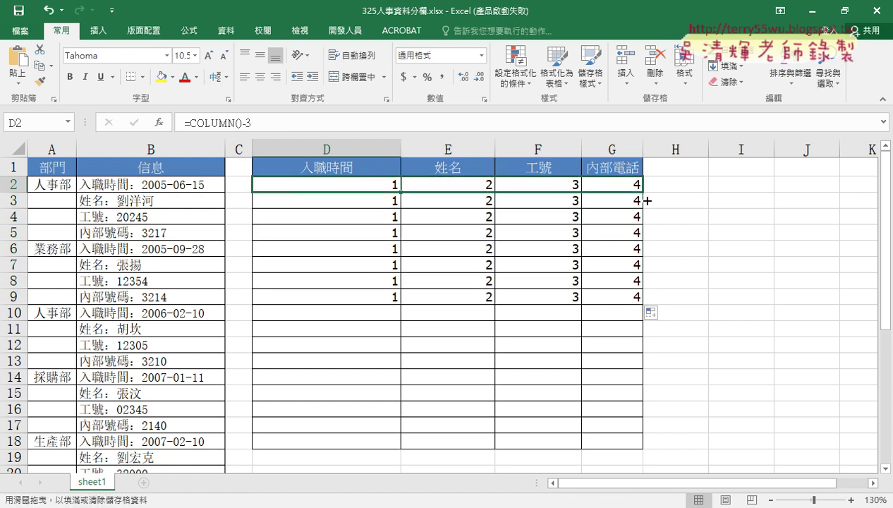
{"action": "left_click_drag", "start_coordinate": [401, 192], "coordinate": [647, 200]}
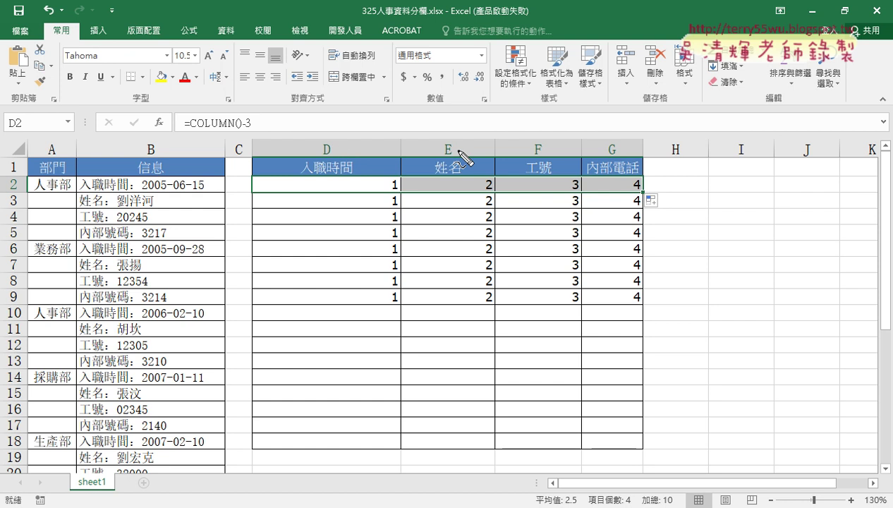
{"action": "left_click_drag", "start_coordinate": [482, 82], "coordinate": [475, 126]}
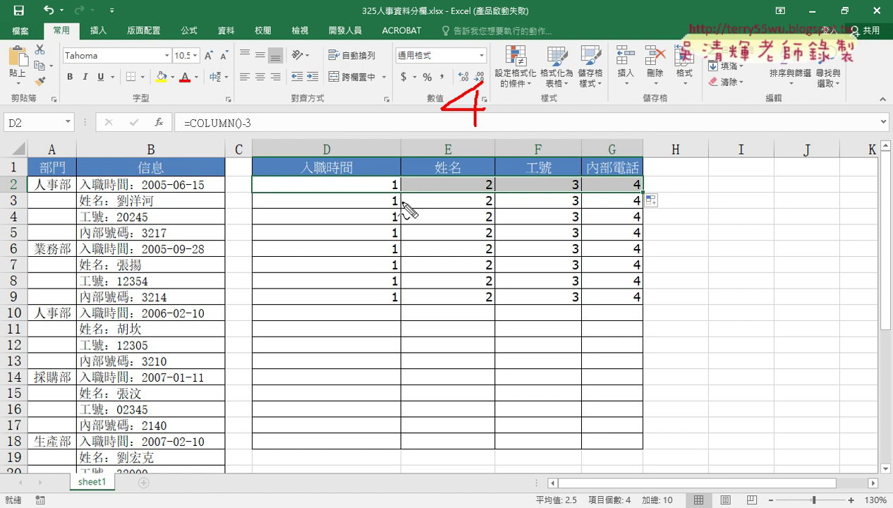
{"action": "mouse_move", "coordinate": [403, 195]}
{"action": "left_mouse_down"}
{"action": "mouse_move", "coordinate": [399, 204]}
{"action": "mouse_move", "coordinate": [422, 202]}
{"action": "mouse_move", "coordinate": [402, 218]}
{"action": "mouse_move", "coordinate": [436, 217]}
{"action": "mouse_move", "coordinate": [416, 223]}
{"action": "left_mouse_up"}
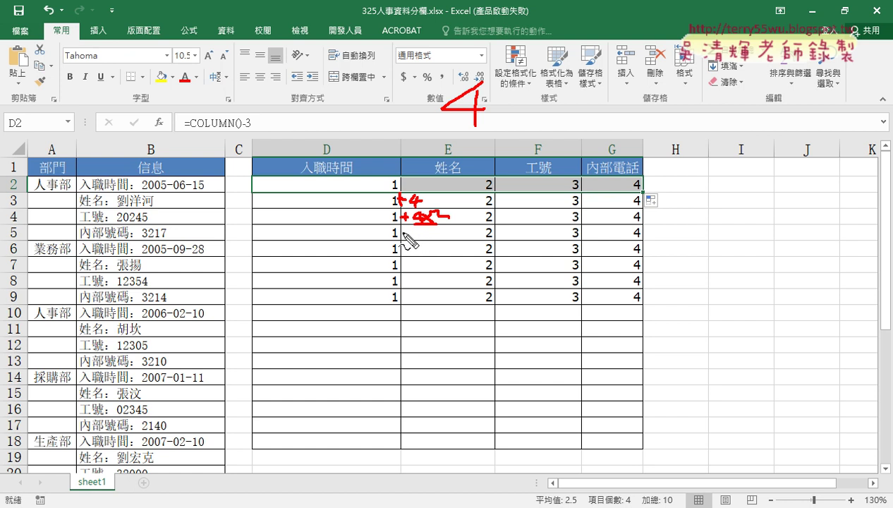
{"action": "mouse_move", "coordinate": [403, 226]}
{"action": "left_mouse_down"}
{"action": "mouse_move", "coordinate": [403, 237]}
{"action": "mouse_move", "coordinate": [443, 241]}
{"action": "left_mouse_up"}
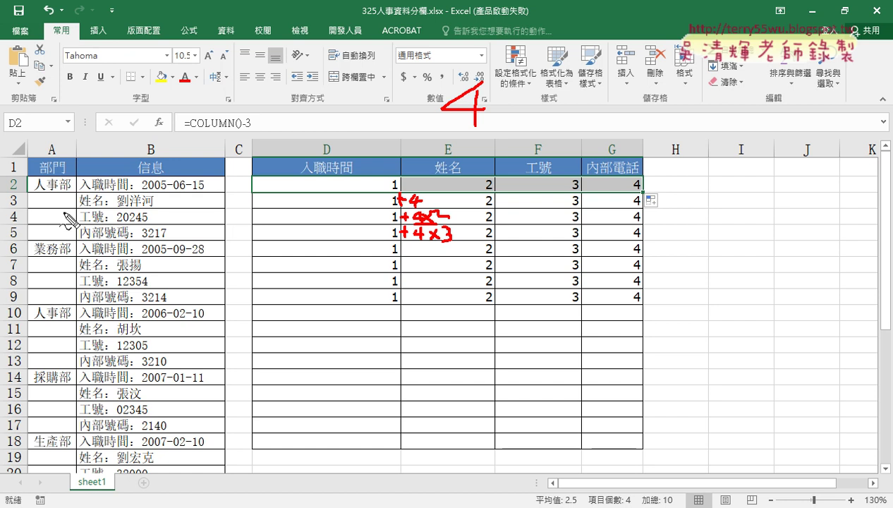
{"action": "left_click_drag", "start_coordinate": [645, 189], "coordinate": [661, 236]}
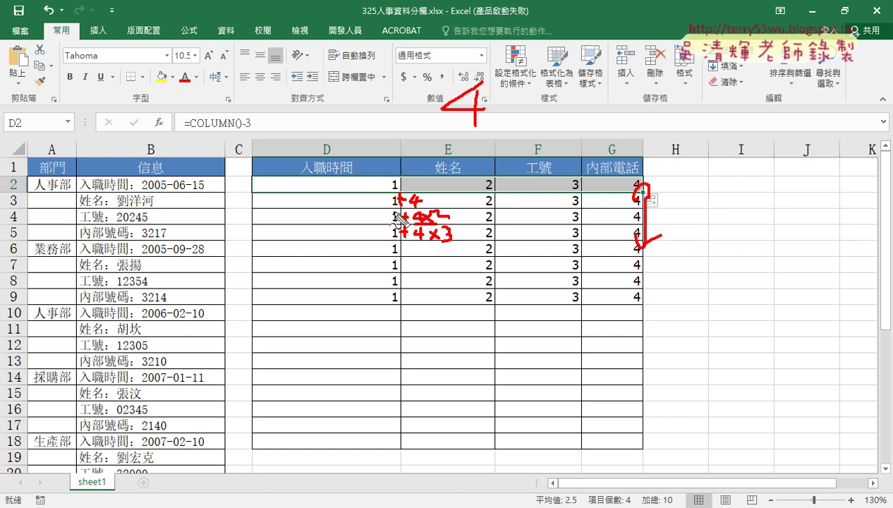
{"action": "mouse_move", "coordinate": [14, 211]}
{"action": "left_mouse_down"}
{"action": "mouse_move", "coordinate": [5, 200]}
{"action": "mouse_move", "coordinate": [17, 215]}
{"action": "left_mouse_up"}
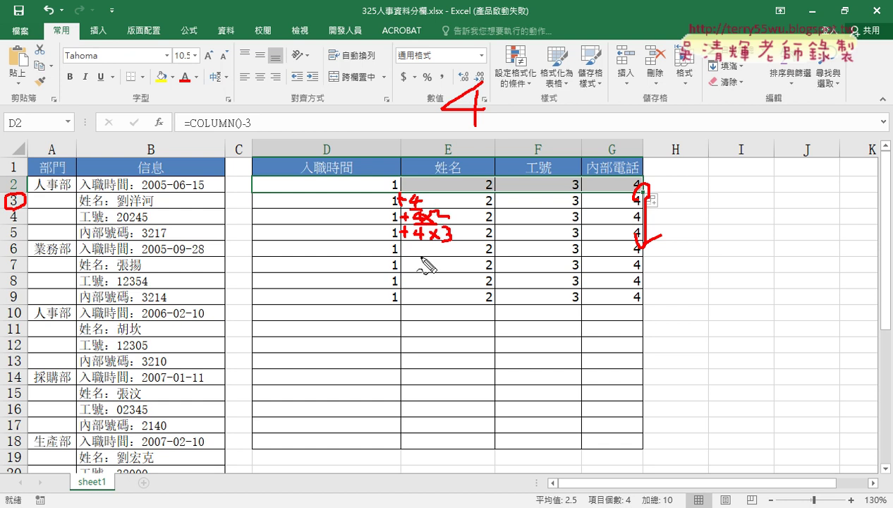
{"action": "key", "text": "Escape"}
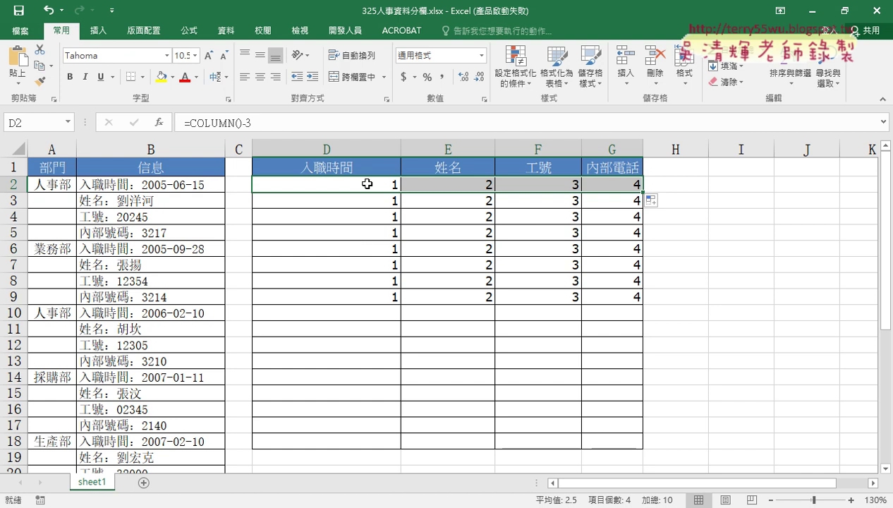
Step: Start adding a plus term to D2's COLUMN formula
{"action": "left_click", "coordinate": [367, 183]}
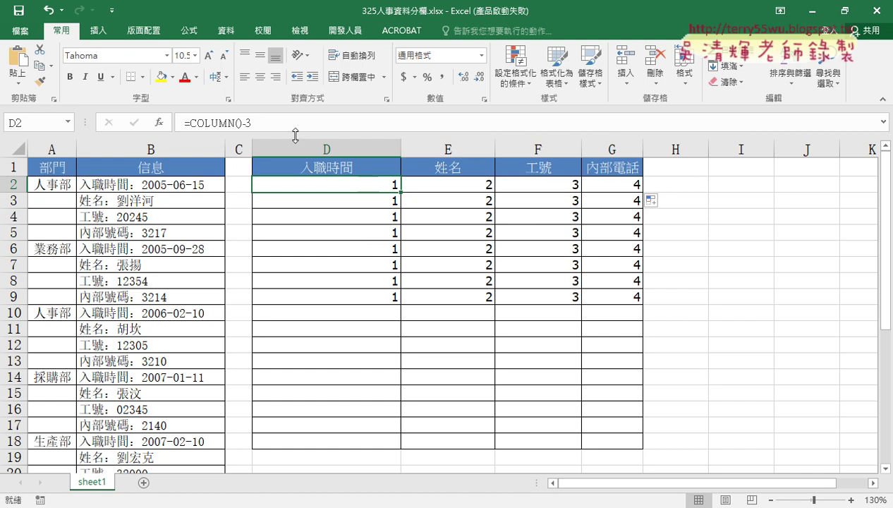
{"action": "left_click", "coordinate": [278, 121]}
{"action": "type", "text": "+"}
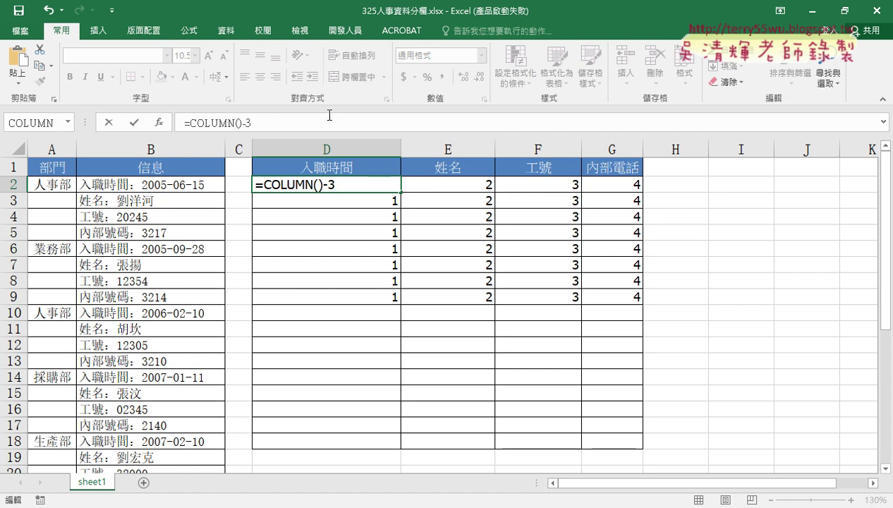
Step: Insert =ROW() with no argument into cell I2
{"action": "left_click", "coordinate": [721, 188]}
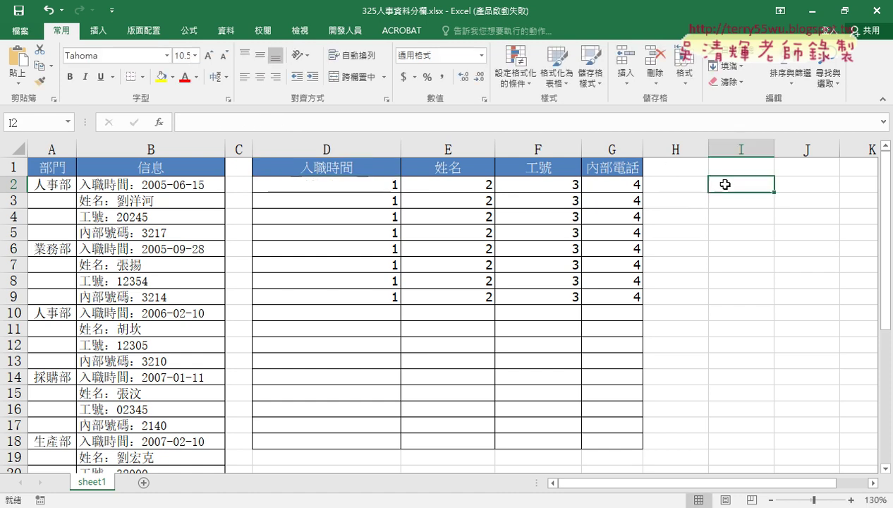
{"action": "left_click", "coordinate": [161, 124]}
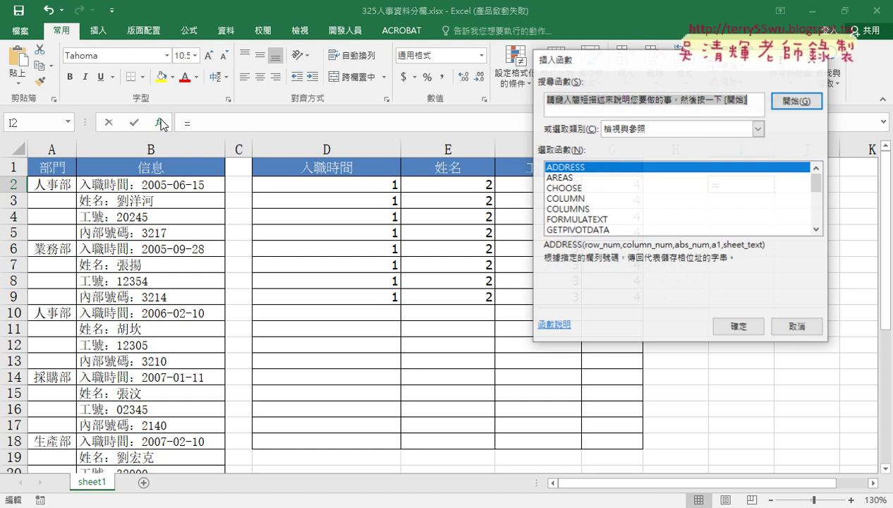
{"action": "double_click", "coordinate": [816, 230]}
{"action": "double_click", "coordinate": [816, 230]}
{"action": "triple_click", "coordinate": [816, 230]}
{"action": "double_click", "coordinate": [816, 230]}
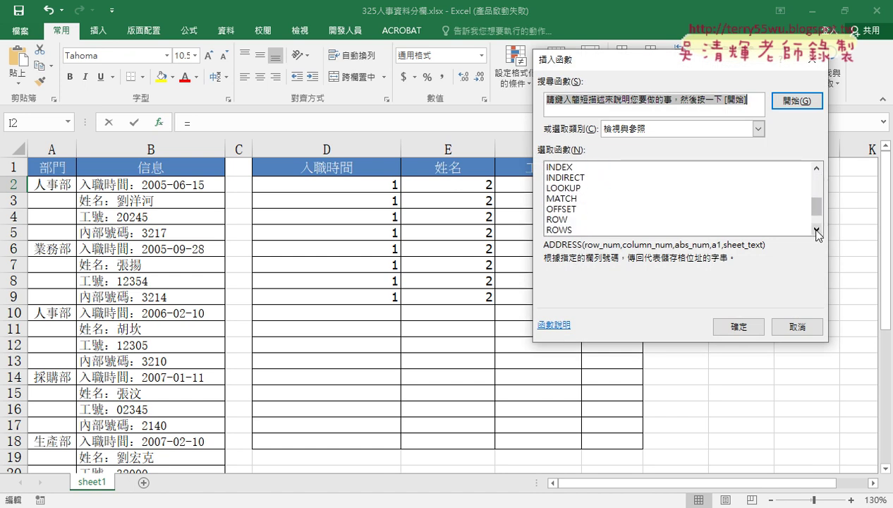
{"action": "left_click", "coordinate": [569, 222]}
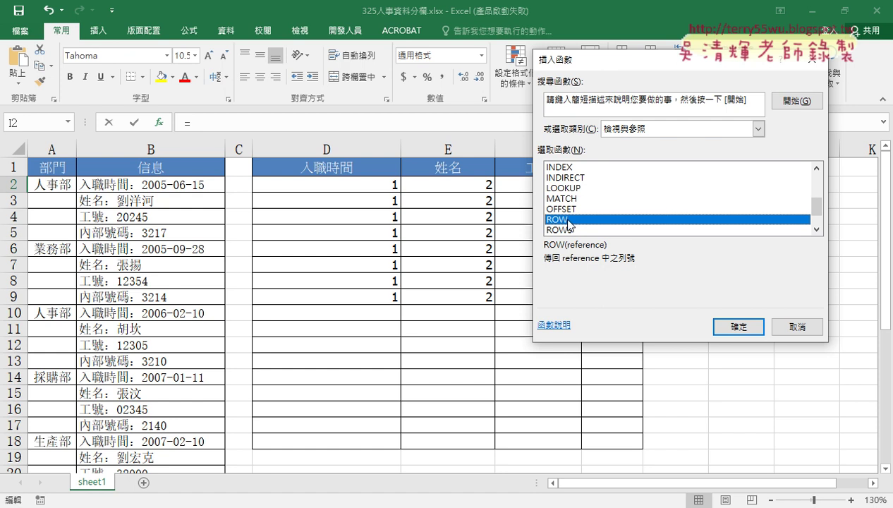
{"action": "left_click", "coordinate": [738, 326]}
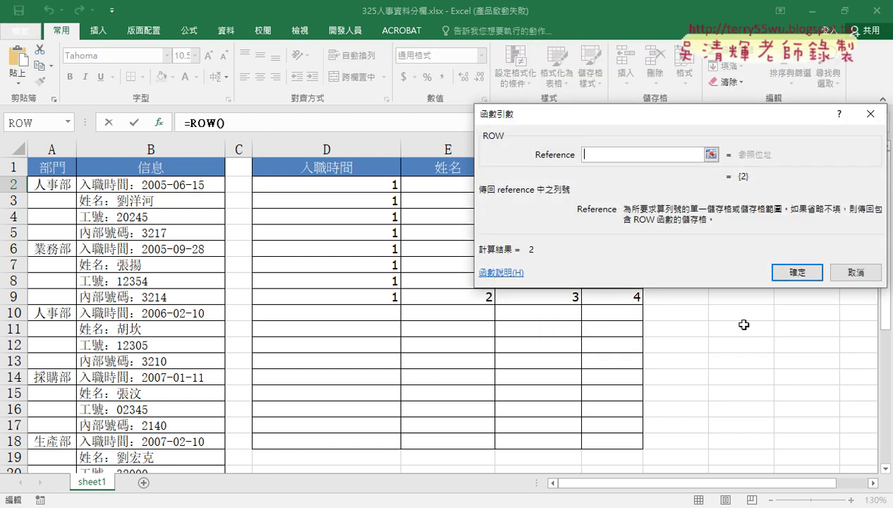
{"action": "left_click", "coordinate": [791, 273]}
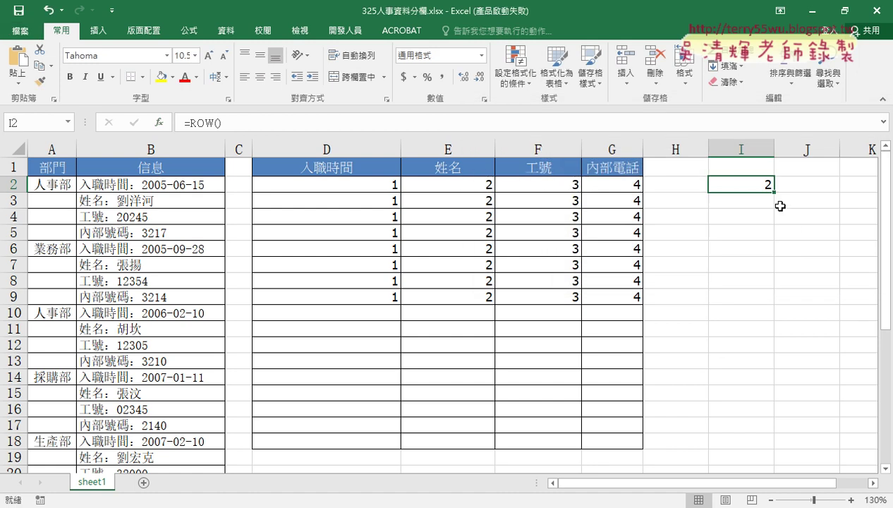
Step: Fill the ROW formula down to I9, showing 2 through 9
{"action": "left_click_drag", "start_coordinate": [774, 192], "coordinate": [777, 305]}
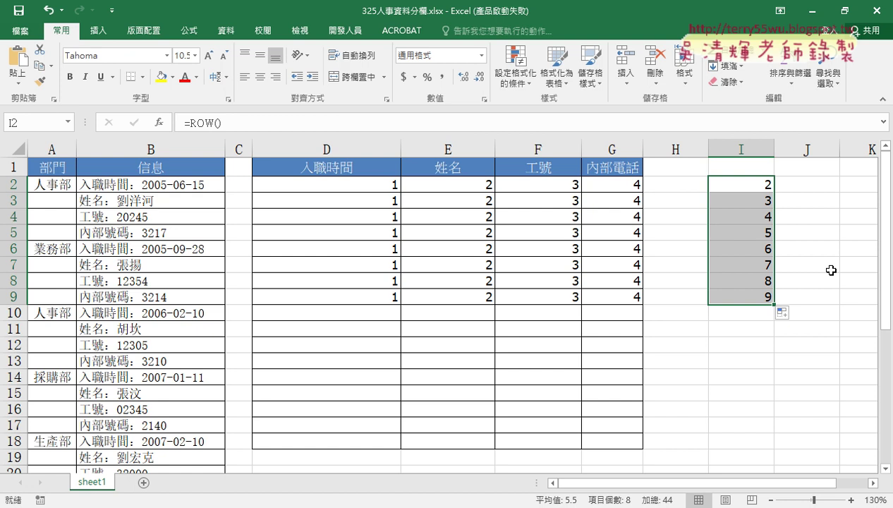
{"action": "left_click", "coordinate": [751, 184]}
{"action": "left_click", "coordinate": [368, 181]}
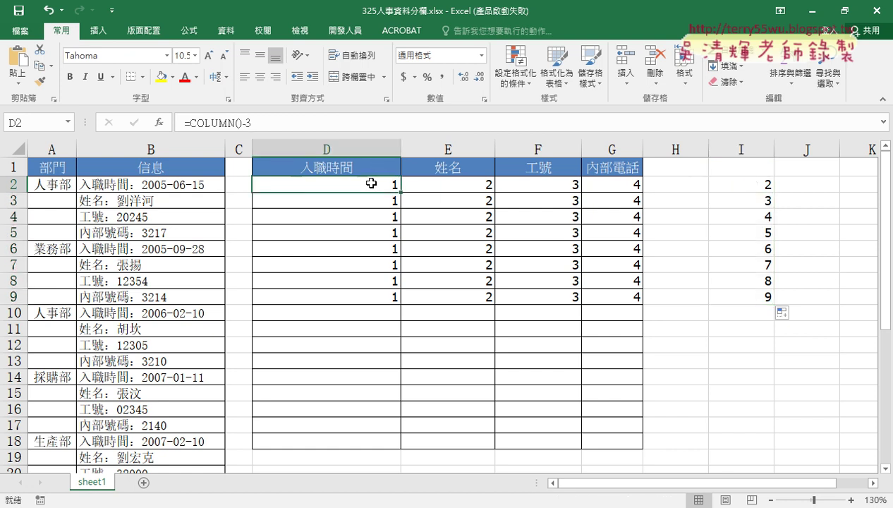
Step: Change I2 to =(ROW()-2)*4 and fill it down to I9, giving 0 through 28
{"action": "left_click", "coordinate": [719, 183]}
{"action": "left_click", "coordinate": [325, 121]}
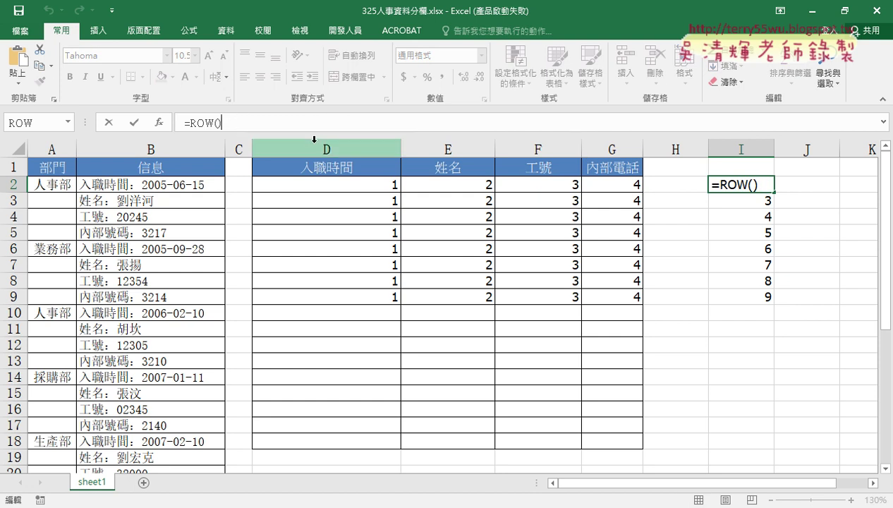
{"action": "type", "text": "-"}
{"action": "type", "text": "2"}
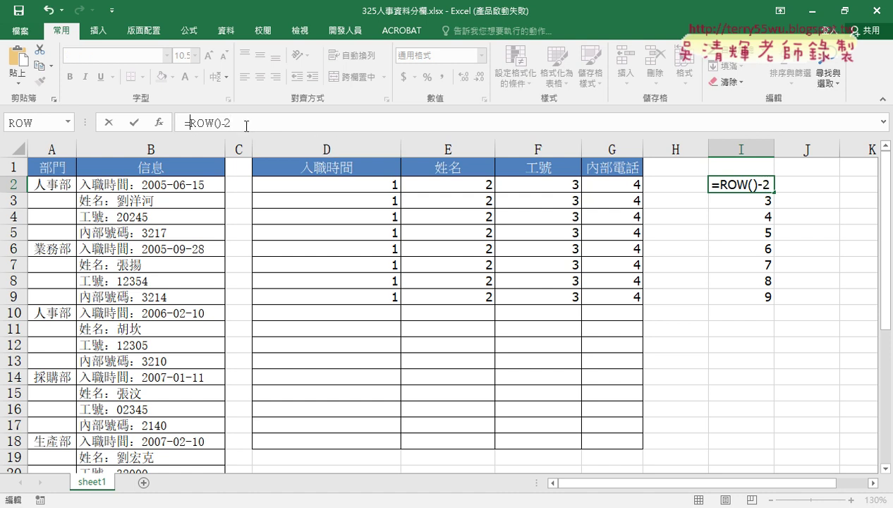
{"action": "type", "text": "("}
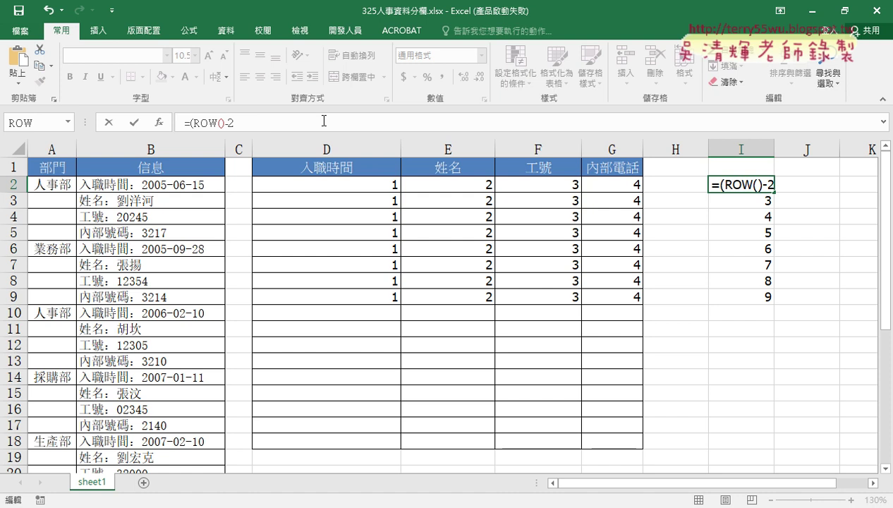
{"action": "left_click", "coordinate": [318, 120]}
{"action": "type", "text": ")"}
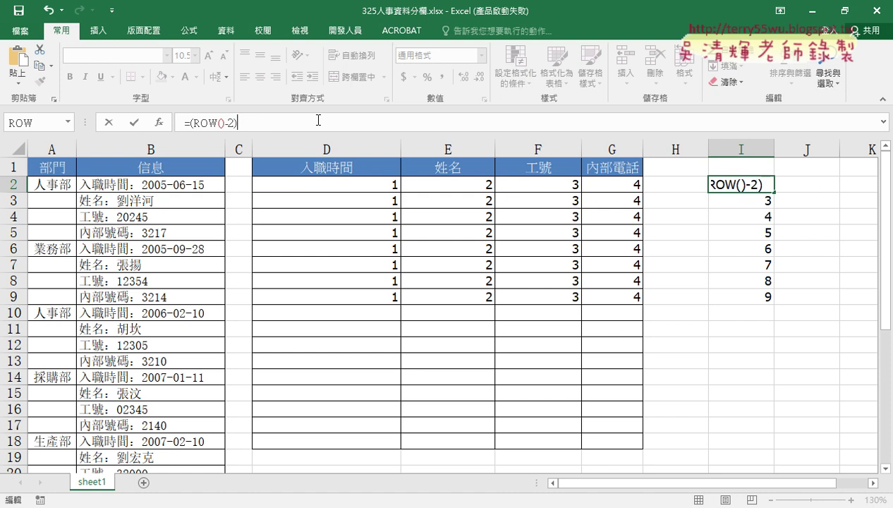
{"action": "type", "text": "*4"}
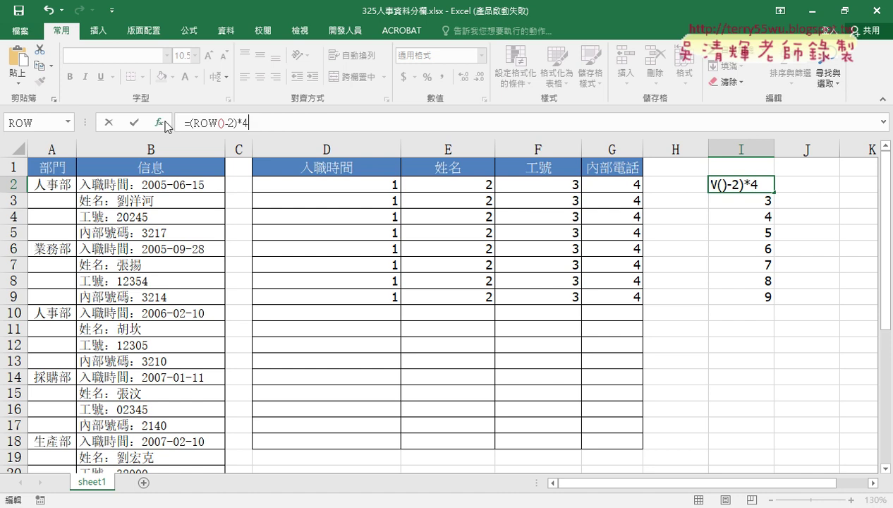
{"action": "left_click", "coordinate": [134, 122]}
{"action": "left_click_drag", "start_coordinate": [773, 191], "coordinate": [775, 304]}
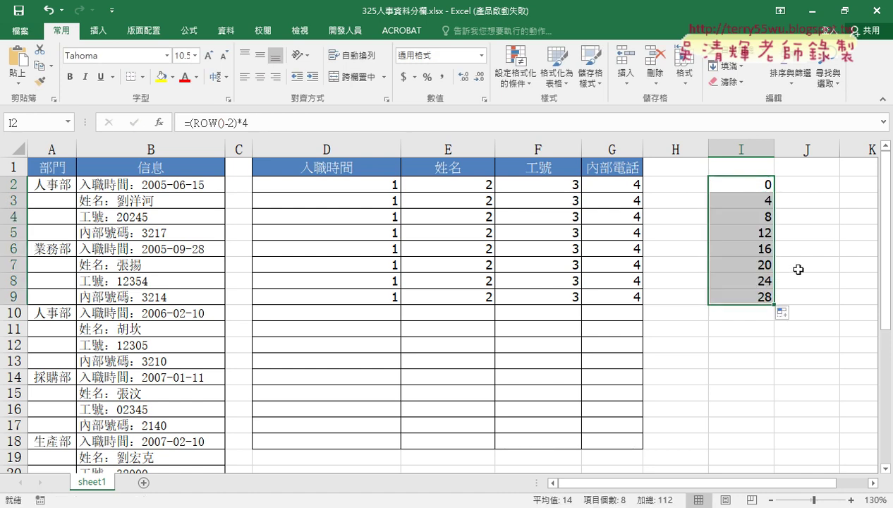
{"action": "left_click", "coordinate": [757, 185]}
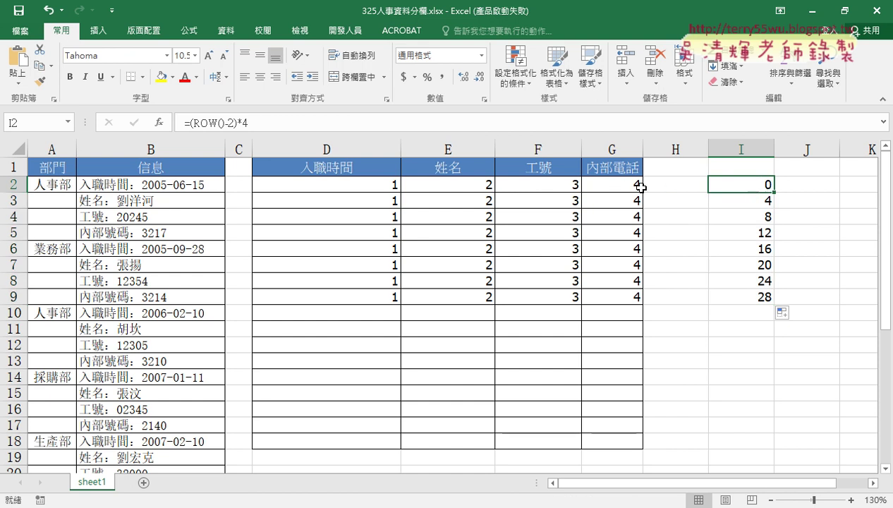
{"action": "left_click", "coordinate": [764, 201]}
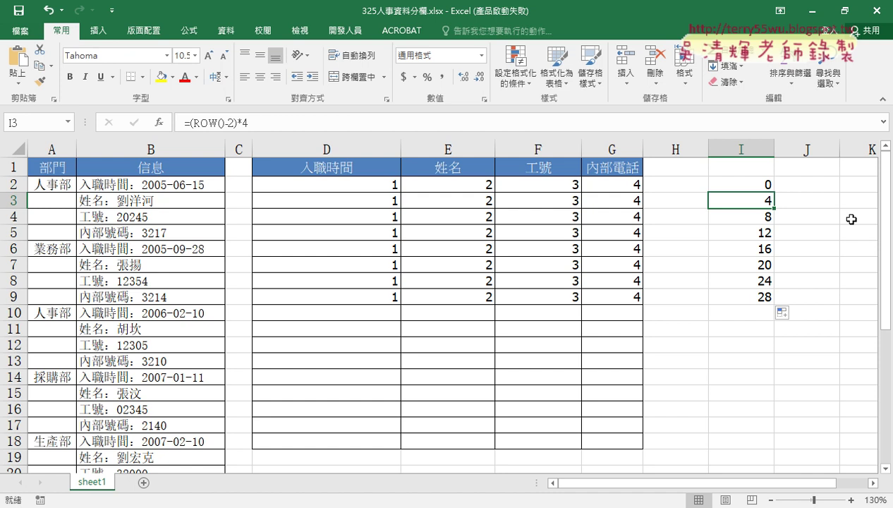
{"action": "left_click", "coordinate": [759, 218]}
{"action": "left_click", "coordinate": [766, 232]}
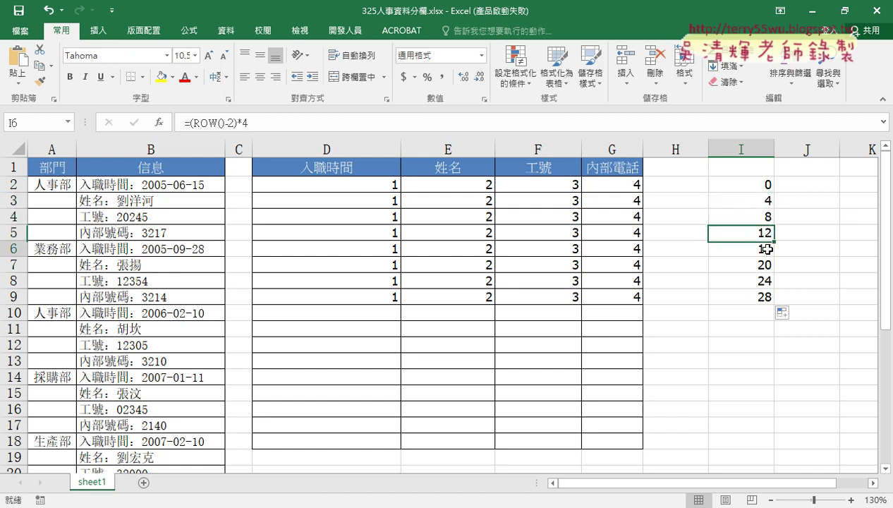
{"action": "left_click", "coordinate": [764, 185]}
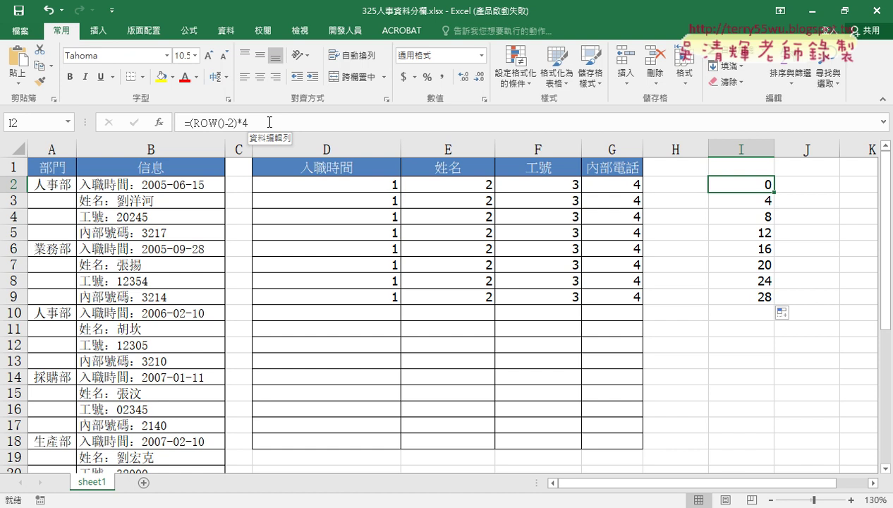
Step: Extend D2's formula from =COLUMN()-3 to =COLUMN()-3+(ROW()-2)*4 and confirm it
{"action": "left_click", "coordinate": [365, 187]}
{"action": "left_click", "coordinate": [304, 124]}
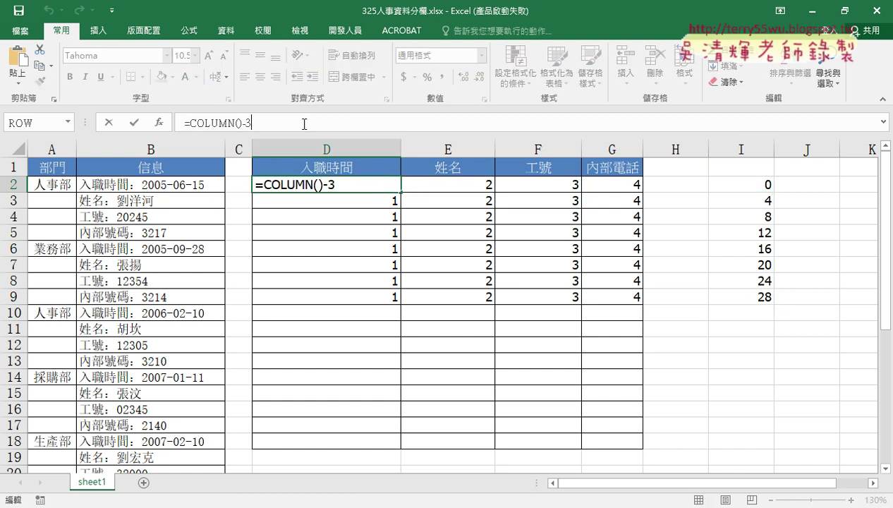
{"action": "type", "text": "+"}
{"action": "type", "text": "ㄛ"}
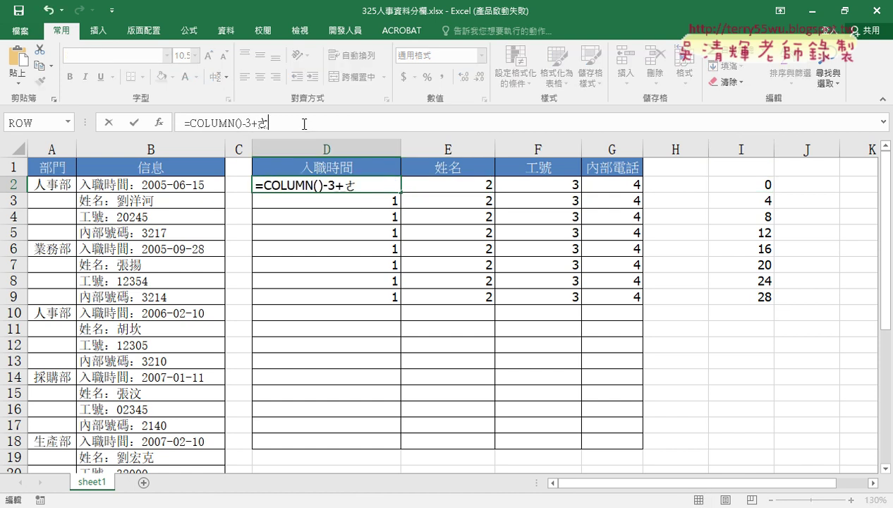
{"action": "key", "text": "BackSpace"}
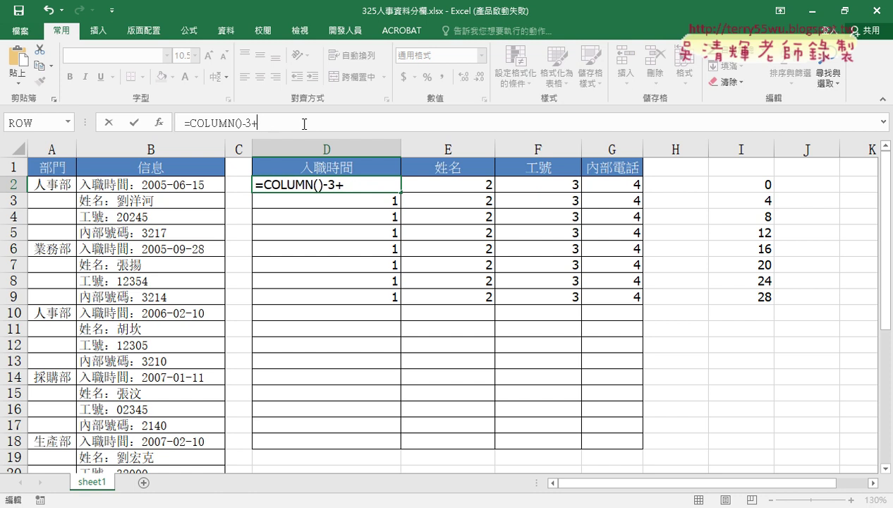
{"action": "type", "text": "row"}
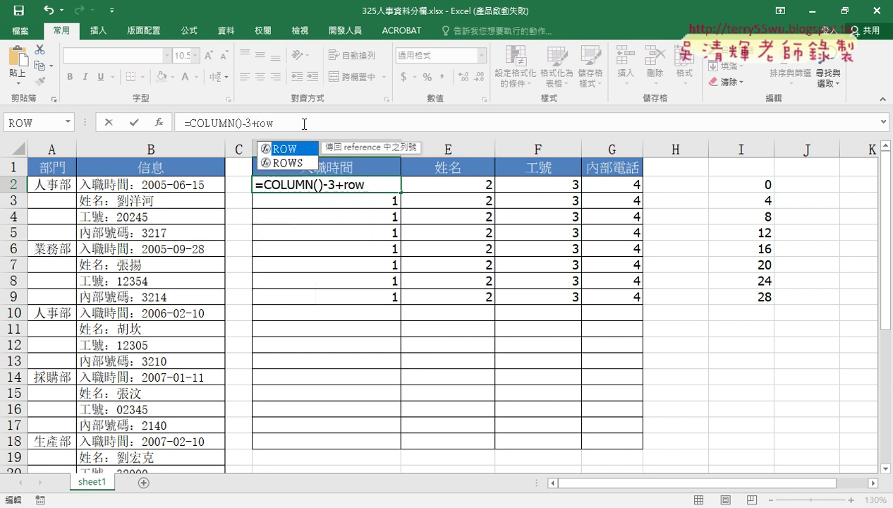
{"action": "type", "text": "()"}
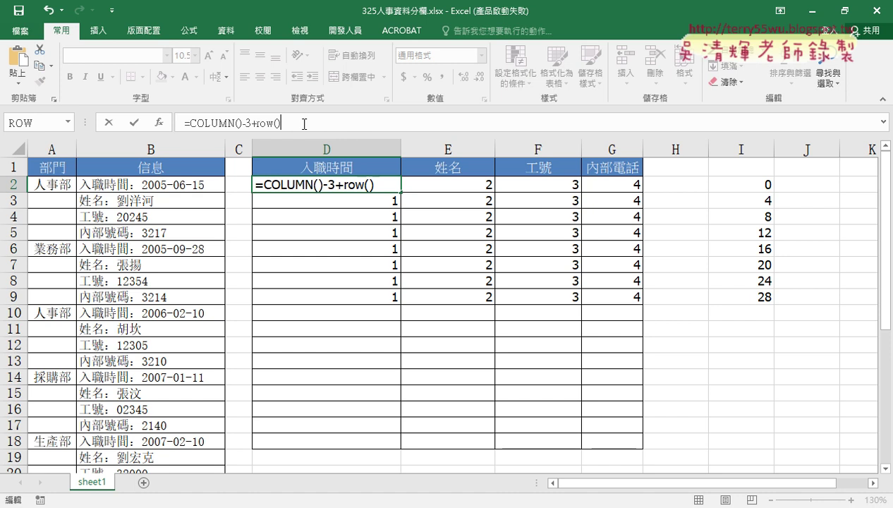
{"action": "type", "text": "-2"}
{"action": "type", "text": "("}
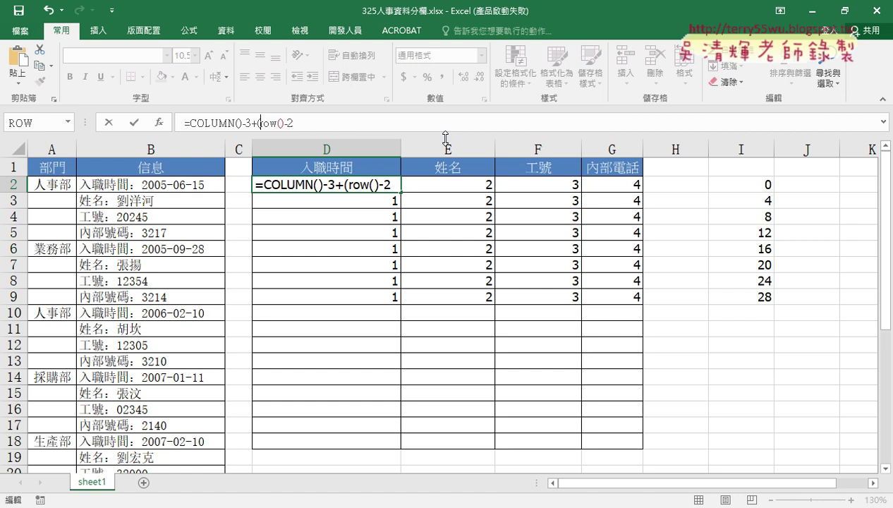
{"action": "left_click", "coordinate": [331, 119]}
{"action": "type", "text": ")*"}
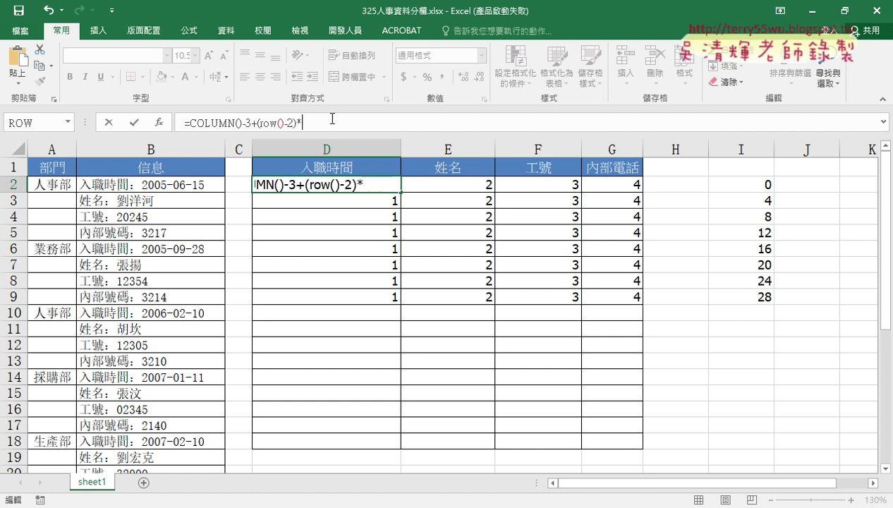
{"action": "type", "text": "4"}
{"action": "left_click_drag", "start_coordinate": [292, 123], "coordinate": [259, 123]}
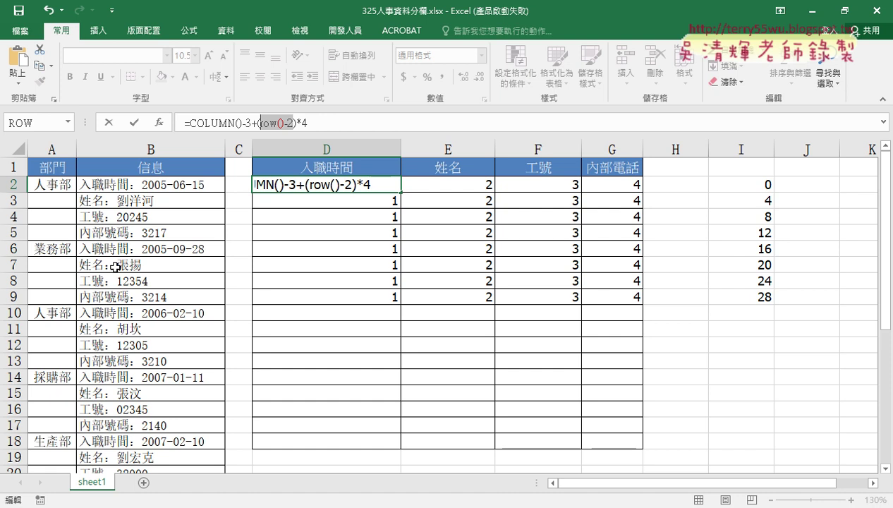
{"action": "left_click", "coordinate": [135, 122]}
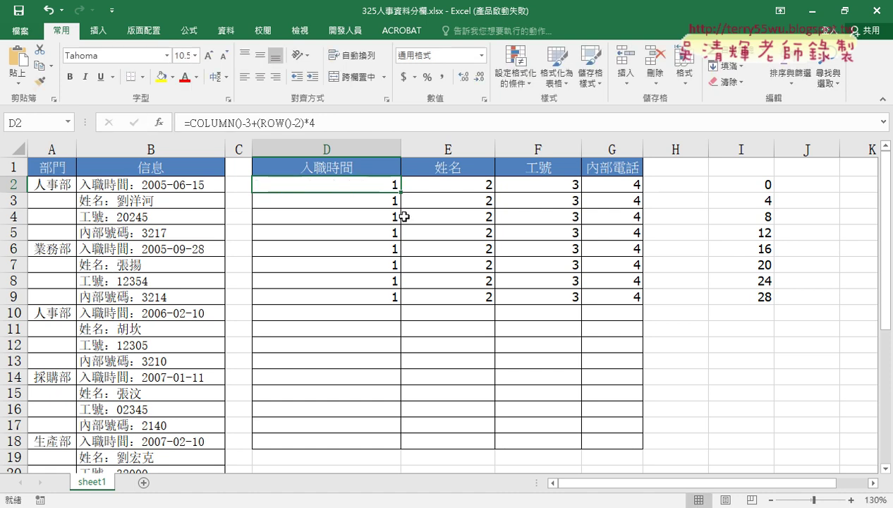
Step: Fill D2's combined formula through G9 to number 1–32, then highlight D2's formula text
{"action": "mouse_move", "coordinate": [401, 192]}
{"action": "left_mouse_down"}
{"action": "mouse_move", "coordinate": [640, 191]}
{"action": "mouse_move", "coordinate": [635, 297]}
{"action": "left_mouse_up"}
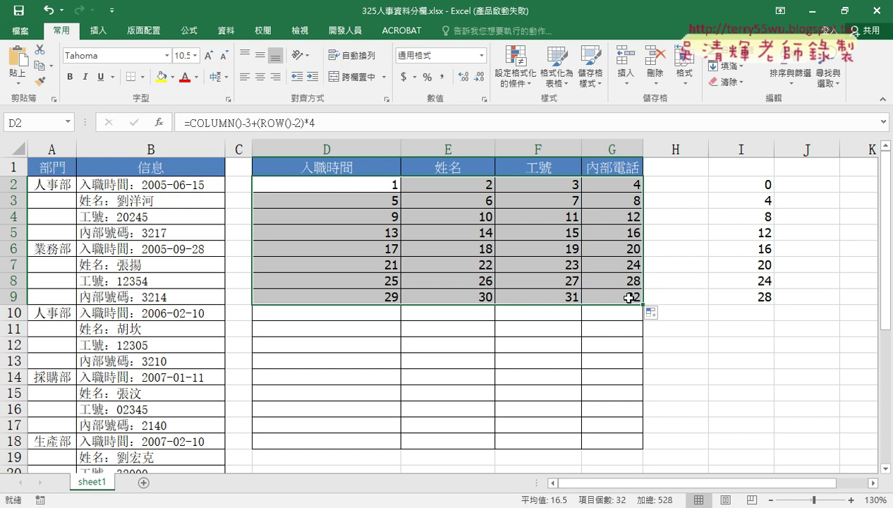
{"action": "left_click", "coordinate": [375, 179]}
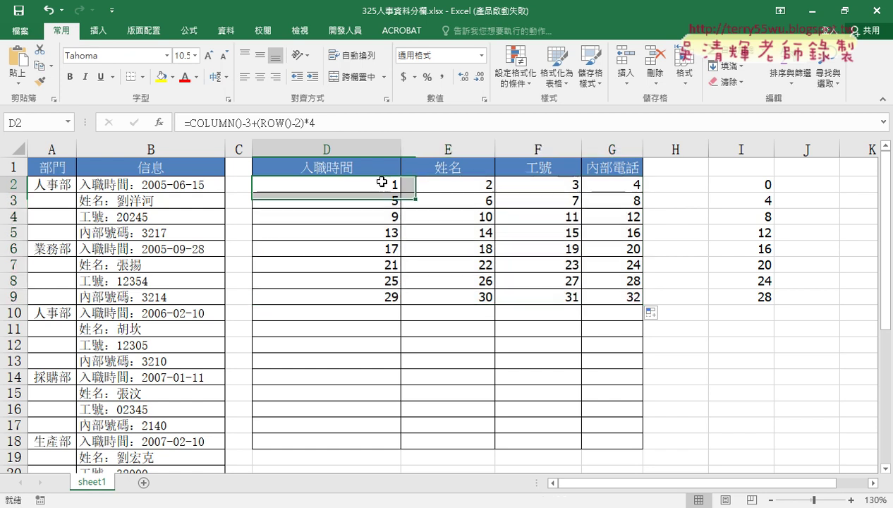
{"action": "left_click_drag", "start_coordinate": [189, 122], "coordinate": [325, 125]}
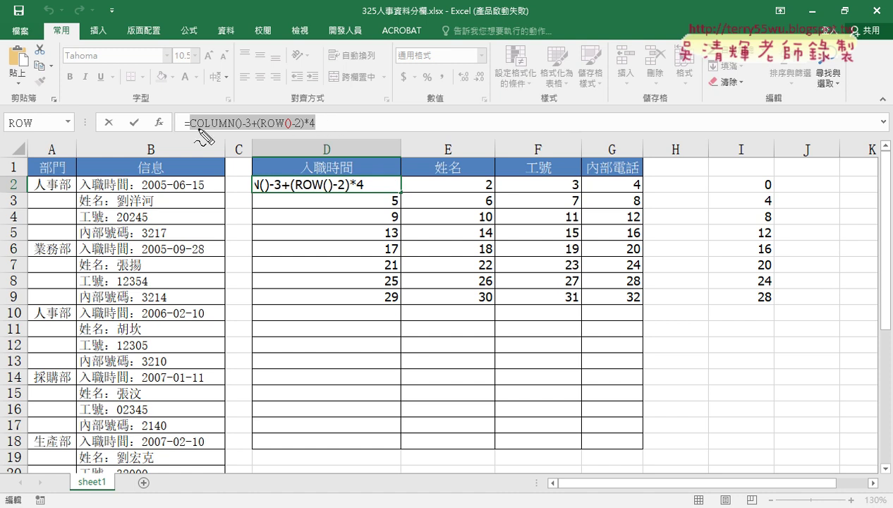
{"action": "left_click_drag", "start_coordinate": [191, 130], "coordinate": [297, 129]}
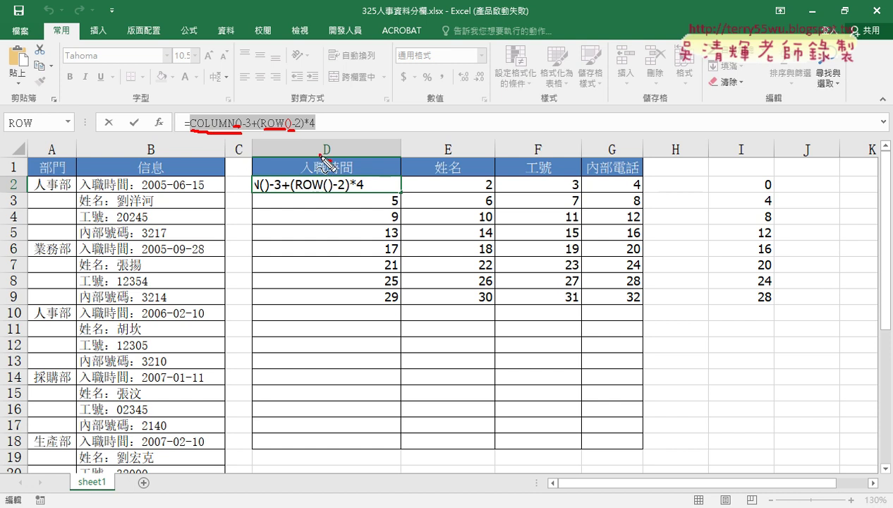
{"action": "left_click_drag", "start_coordinate": [328, 141], "coordinate": [338, 159]}
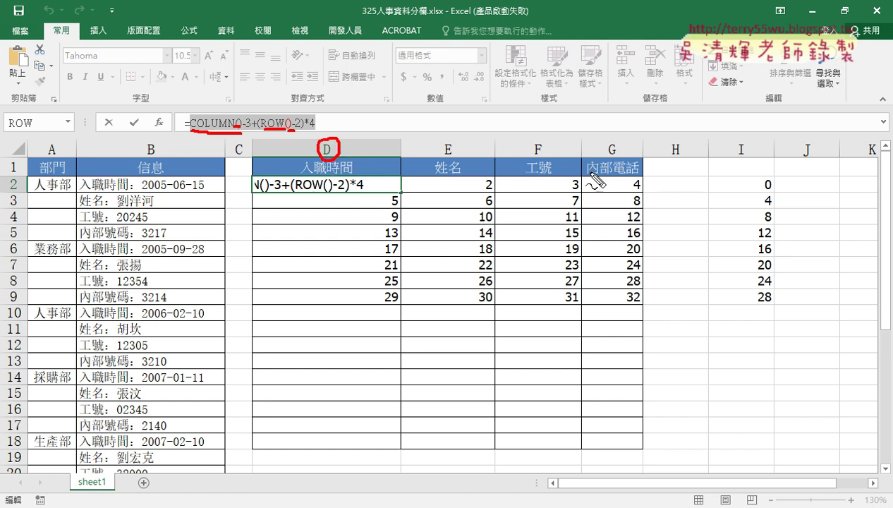
{"action": "mouse_move", "coordinate": [339, 107]}
{"action": "left_mouse_down"}
{"action": "mouse_move", "coordinate": [355, 115]}
{"action": "mouse_move", "coordinate": [347, 127]}
{"action": "left_mouse_up"}
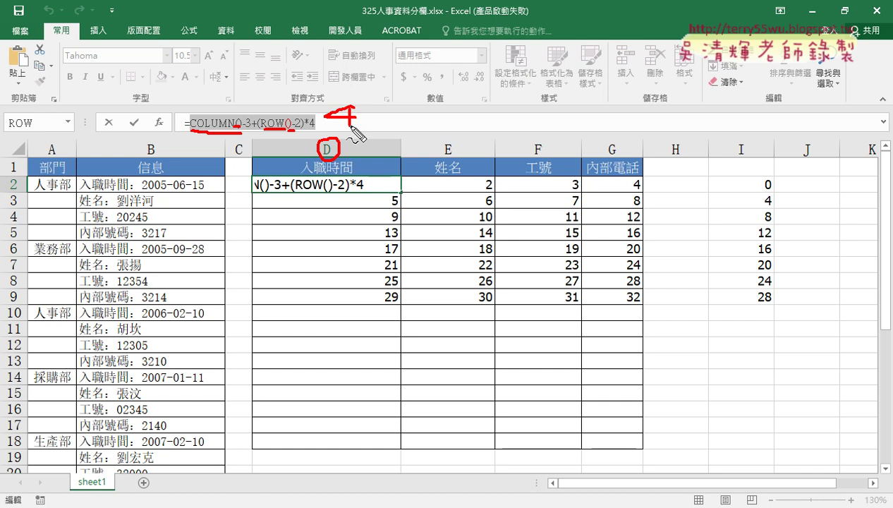
{"action": "mouse_move", "coordinate": [450, 107]}
{"action": "left_mouse_down"}
{"action": "mouse_move", "coordinate": [452, 122]}
{"action": "mouse_move", "coordinate": [440, 126]}
{"action": "left_mouse_up"}
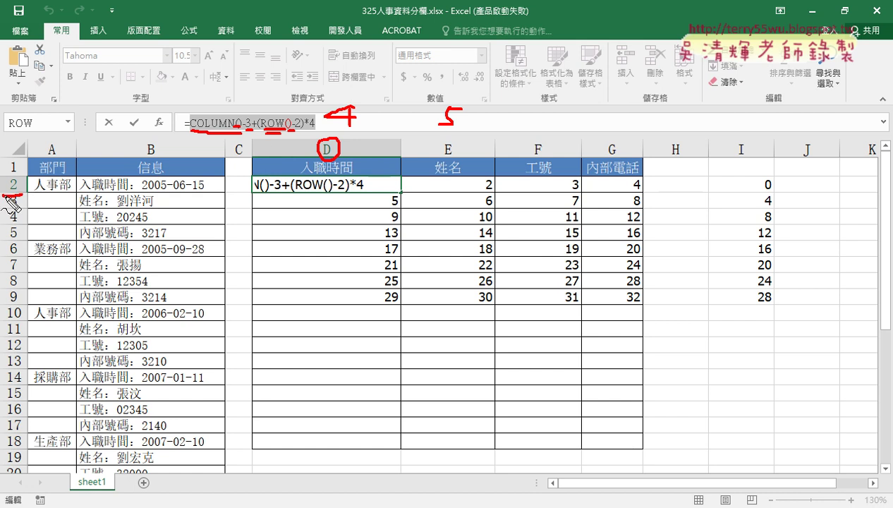
{"action": "left_click_drag", "start_coordinate": [24, 176], "coordinate": [27, 192]}
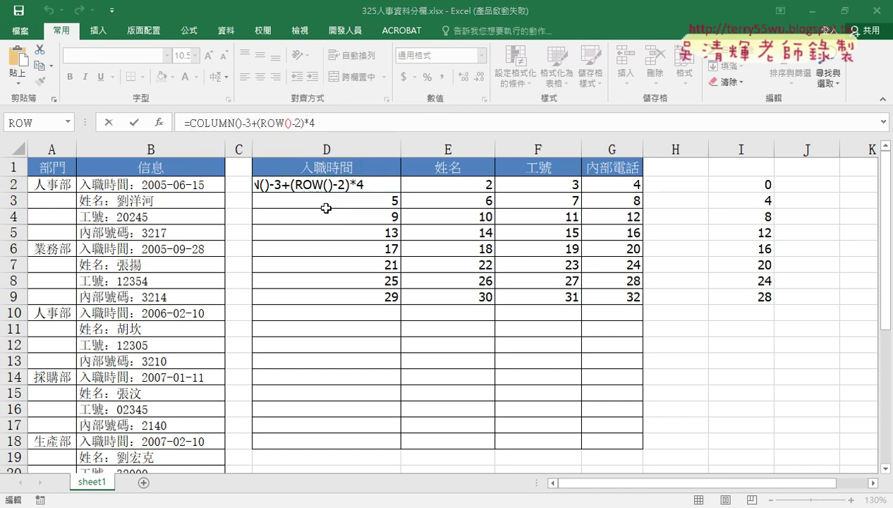
Step: Cancel the accidental =E13 edit in D2 and select the D2:G9 block
{"action": "left_click", "coordinate": [471, 361]}
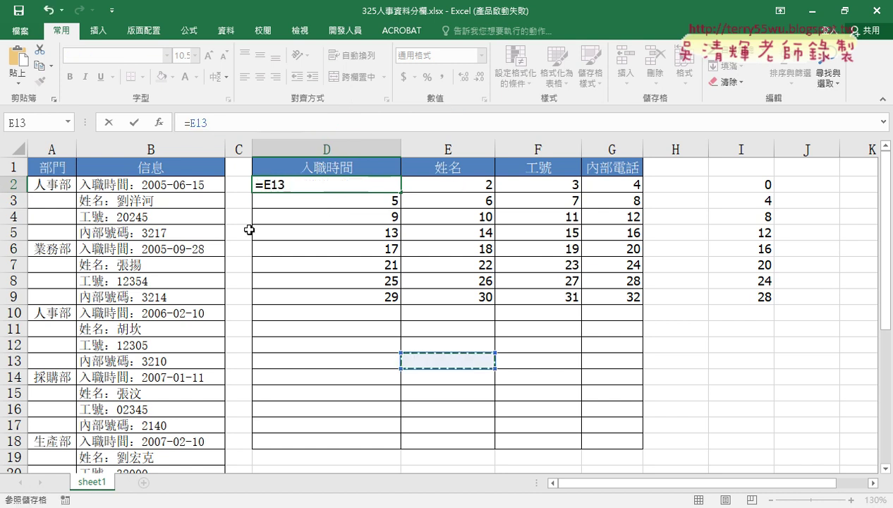
{"action": "left_click", "coordinate": [110, 123]}
{"action": "left_click_drag", "start_coordinate": [342, 182], "coordinate": [618, 291]}
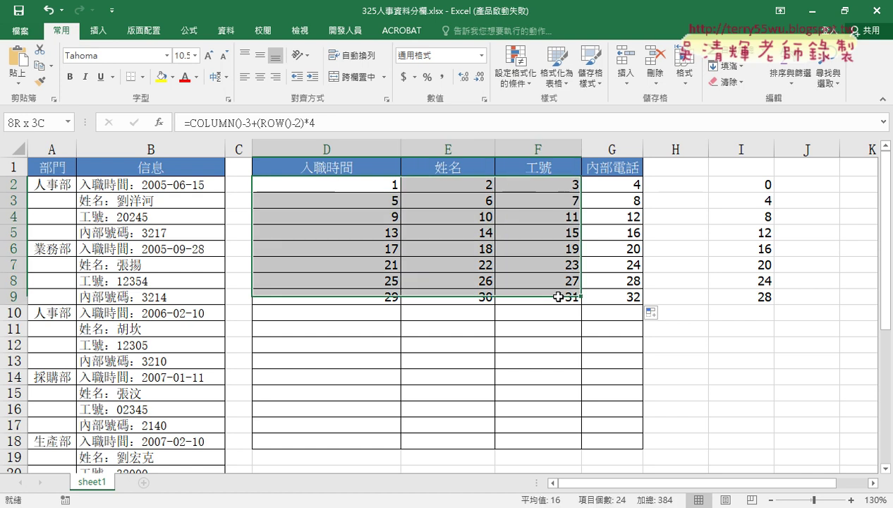